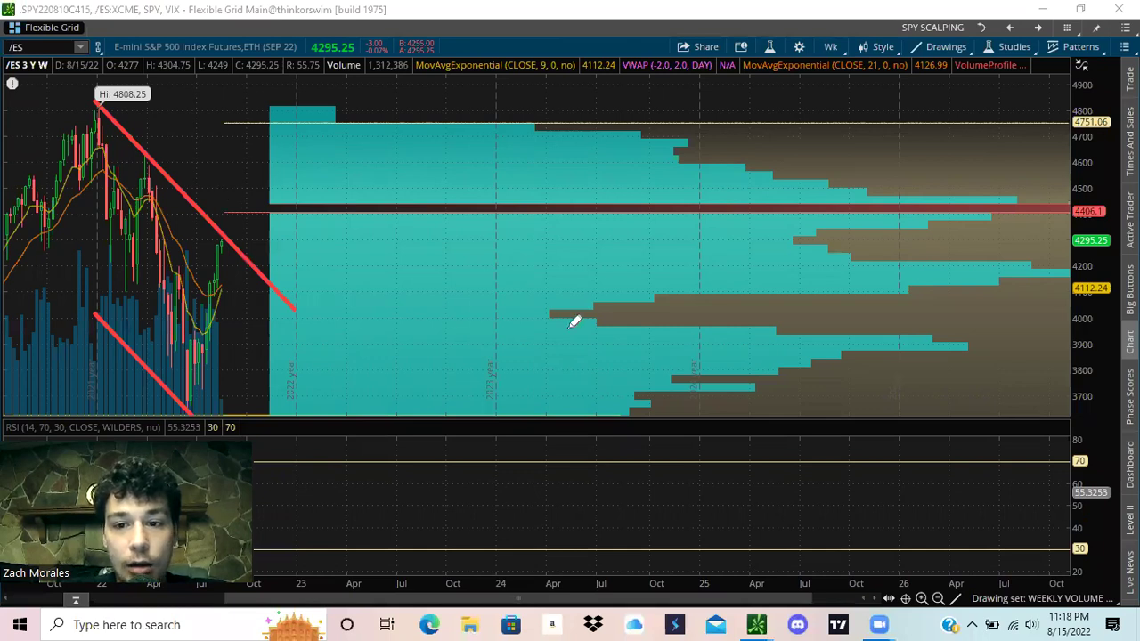
Sketch red curves and arrows from the volume profile to the 2022 candles, 4500 and 4406 levels.
mouse_move(570, 106)
mouse_down()
mouse_move(713, 159)
mouse_move(1051, 186)
mouse_move(960, 280)
mouse_move(909, 387)
mouse_move(602, 392)
mouse_up()
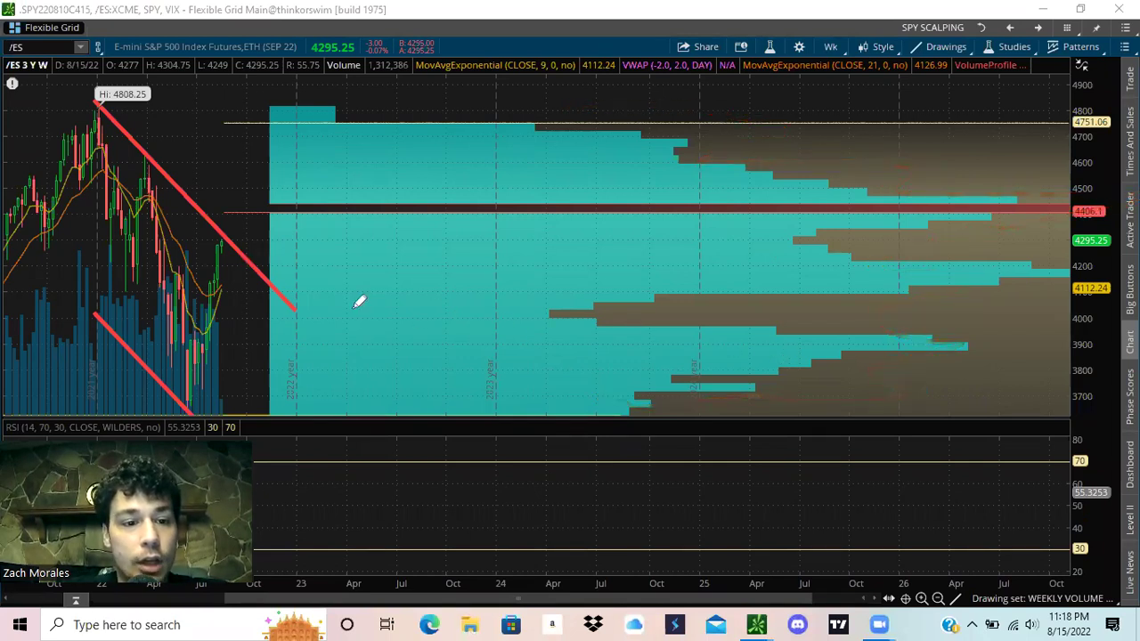
mouse_move(433, 352)
mouse_down()
mouse_move(244, 358)
mouse_move(238, 383)
mouse_up()
mouse_move(60, 227)
mouse_down()
mouse_move(73, 285)
mouse_move(106, 283)
mouse_move(85, 313)
mouse_up()
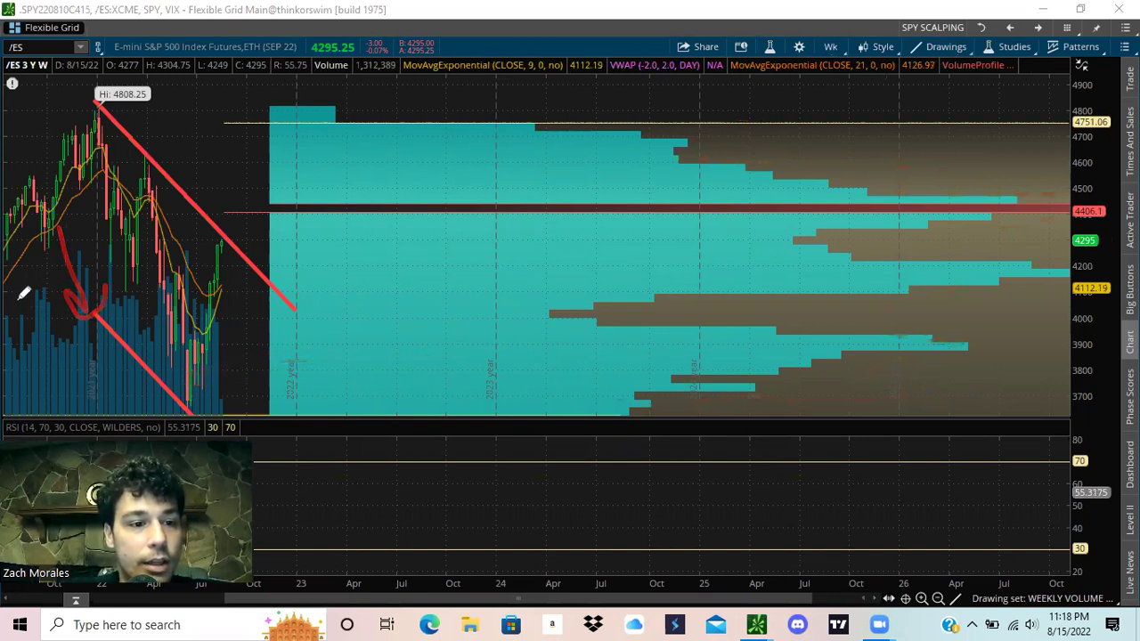
mouse_move(11, 308)
mouse_down()
mouse_move(55, 268)
mouse_move(105, 303)
mouse_up()
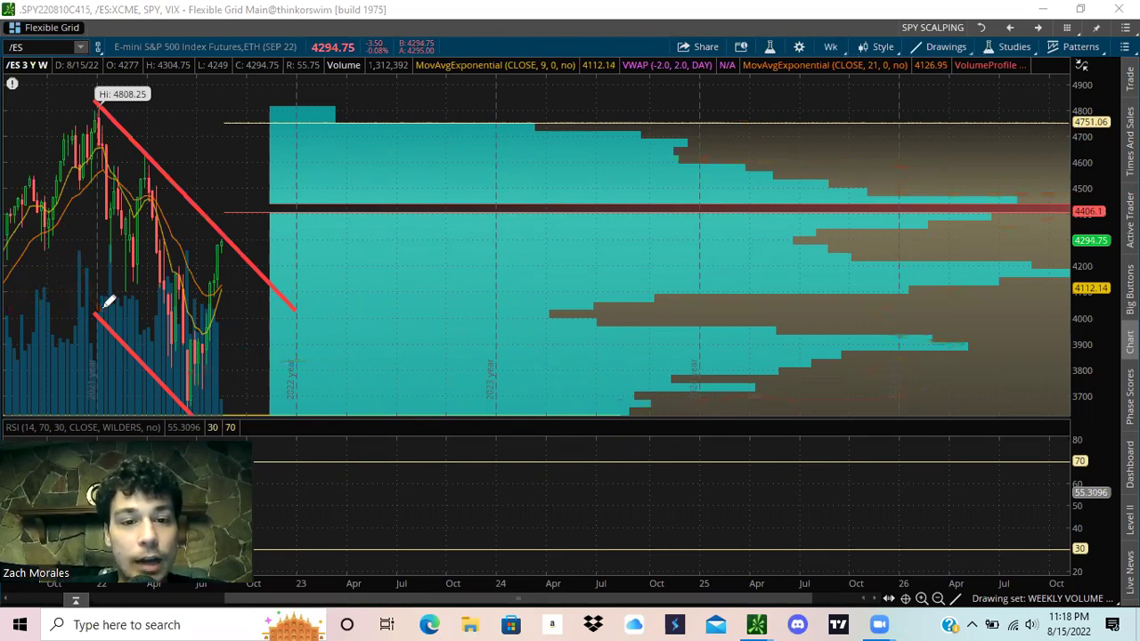
mouse_move(238, 180)
mouse_down()
mouse_move(819, 183)
mouse_move(896, 195)
mouse_move(701, 226)
mouse_up()
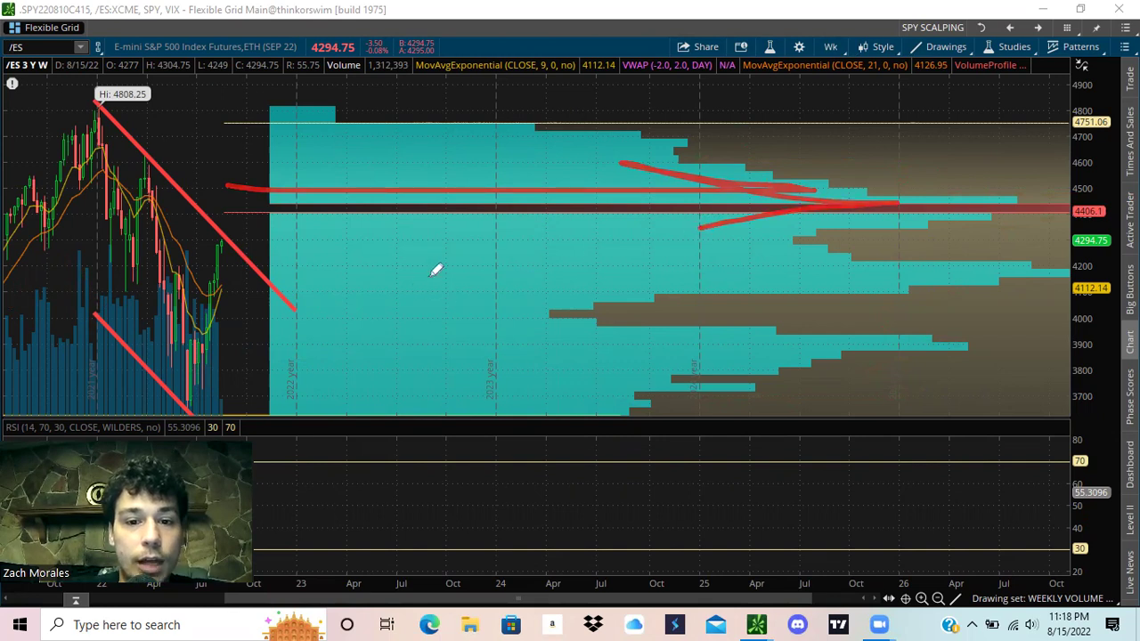
mouse_move(283, 267)
mouse_down()
mouse_move(692, 230)
mouse_move(694, 282)
mouse_up()
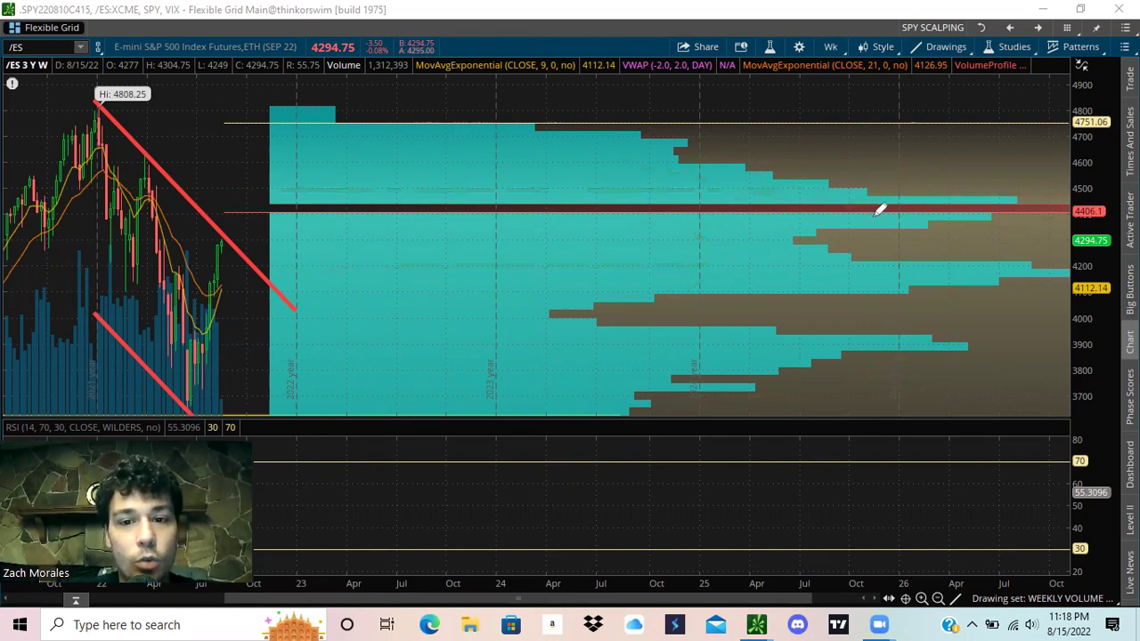
Bracket the 4400–4500, 4200 and 4000–4100 volume nodes, with arrows and a line across 4200.
mouse_move(947, 174)
mouse_down()
mouse_move(1028, 214)
mouse_move(940, 226)
mouse_up()
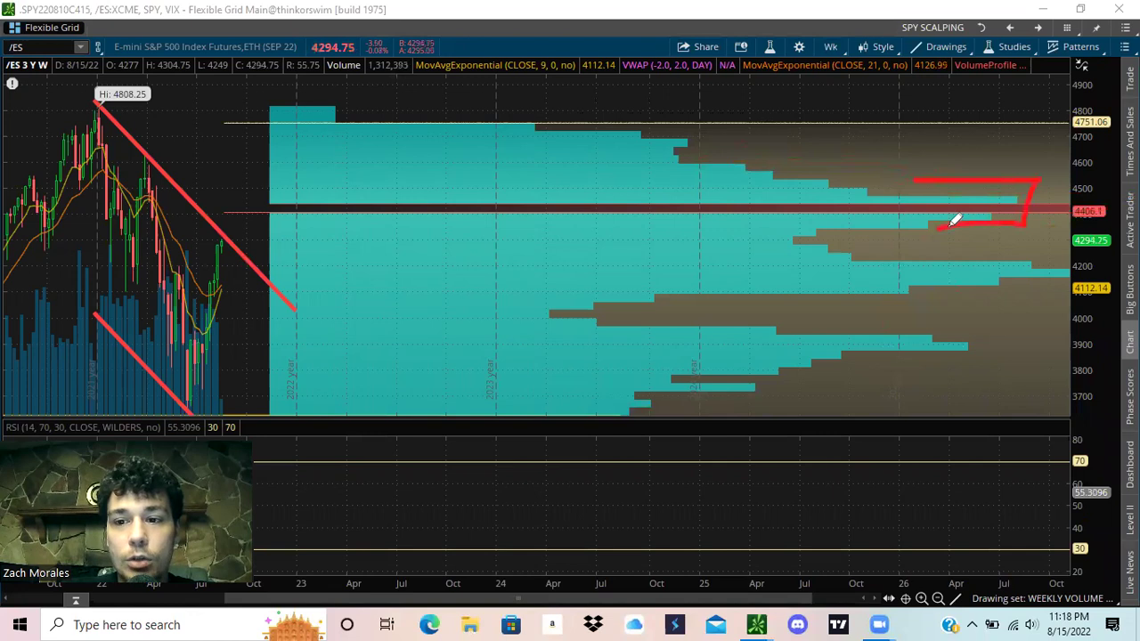
mouse_move(983, 190)
mouse_down()
mouse_move(986, 235)
mouse_move(1021, 219)
mouse_move(1007, 242)
mouse_move(1044, 282)
mouse_move(980, 285)
mouse_move(958, 336)
mouse_move(995, 321)
mouse_move(961, 349)
mouse_move(971, 356)
mouse_move(903, 356)
mouse_move(1008, 273)
mouse_move(981, 281)
mouse_move(1015, 289)
mouse_up()
mouse_move(967, 240)
mouse_down()
mouse_move(1017, 250)
mouse_move(934, 285)
mouse_up()
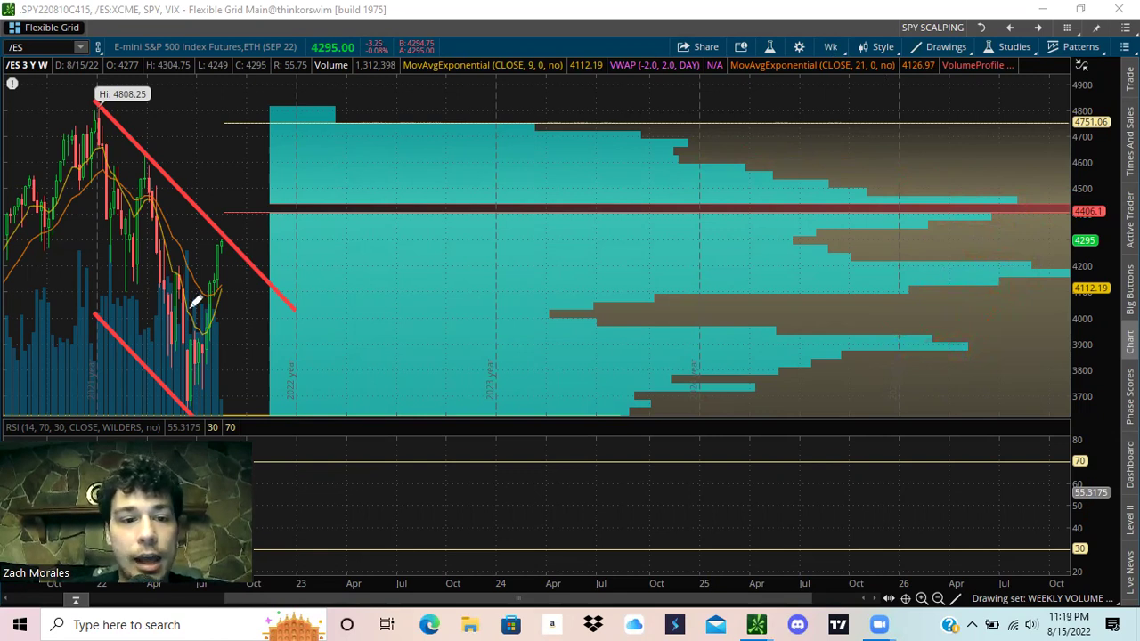
mouse_move(271, 257)
mouse_down()
mouse_move(1094, 262)
mouse_move(1051, 270)
mouse_move(1097, 257)
mouse_move(1059, 264)
mouse_up()
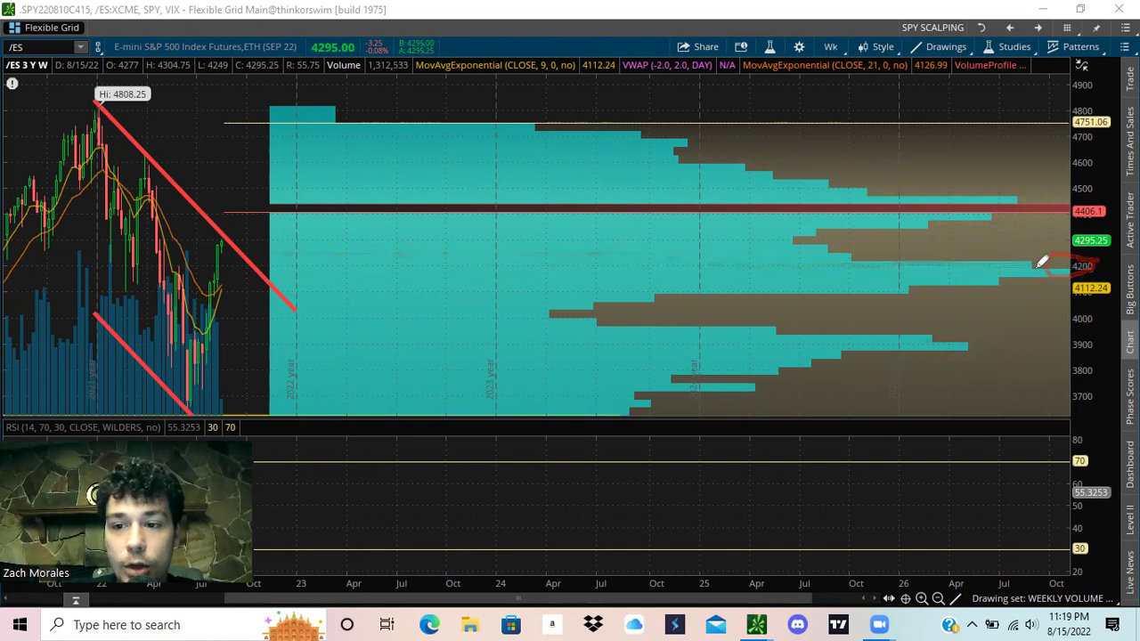
mouse_move(1044, 239)
mouse_down()
mouse_move(1044, 266)
mouse_move(1033, 256)
mouse_move(1055, 256)
mouse_up()
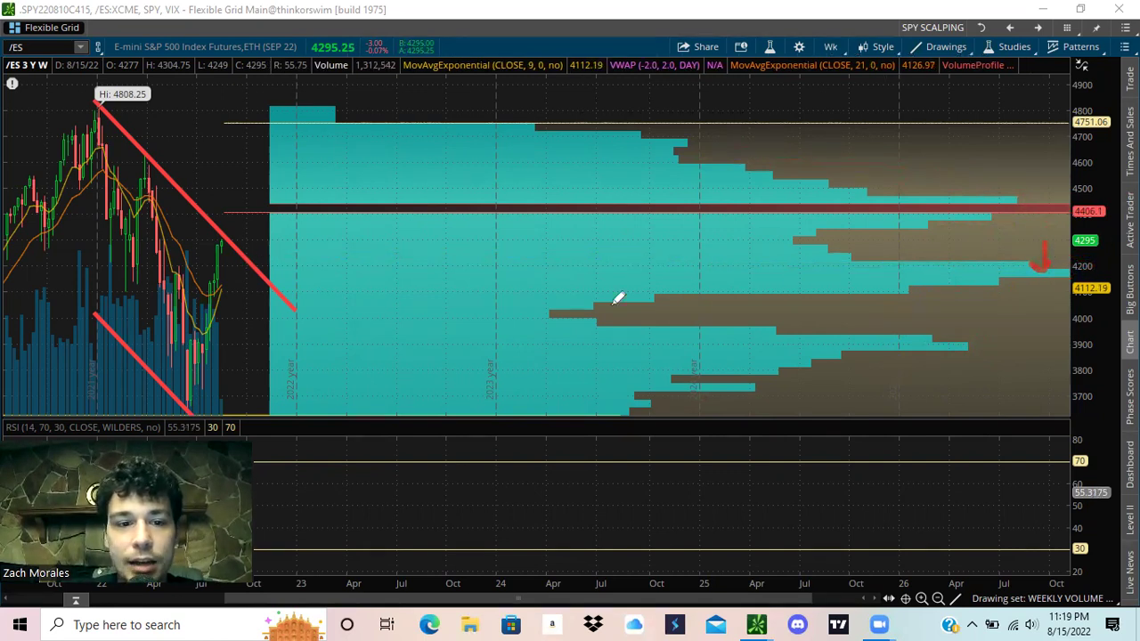
mouse_move(640, 321)
mouse_down()
mouse_move(684, 308)
mouse_move(633, 281)
mouse_up()
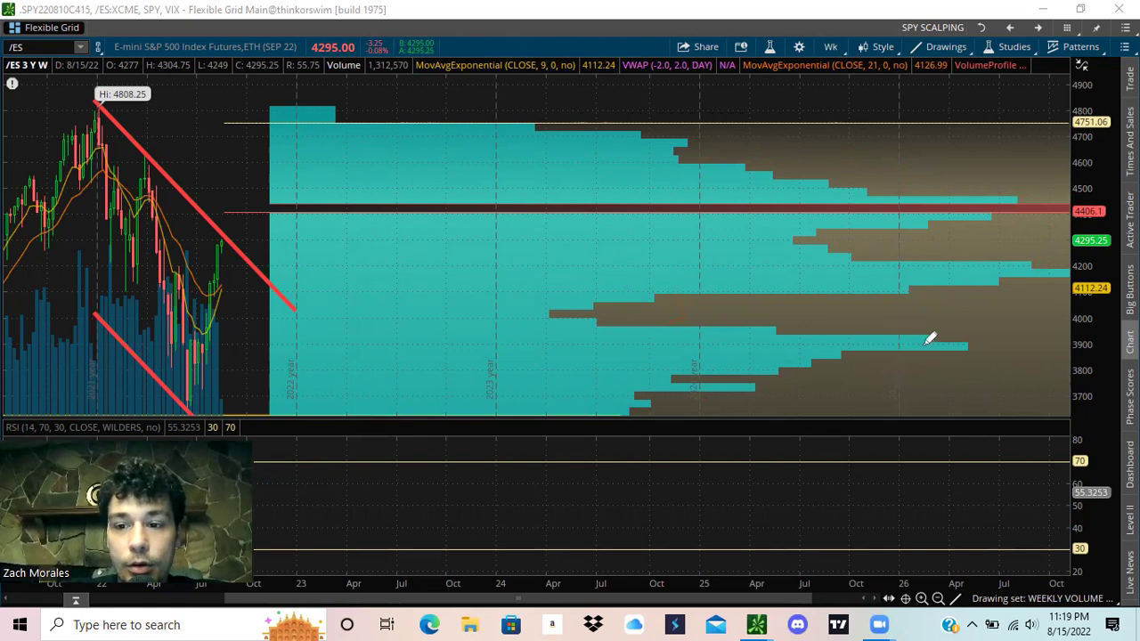
mouse_move(924, 346)
mouse_down()
mouse_move(990, 263)
mouse_move(977, 265)
mouse_move(996, 287)
mouse_move(997, 259)
mouse_up()
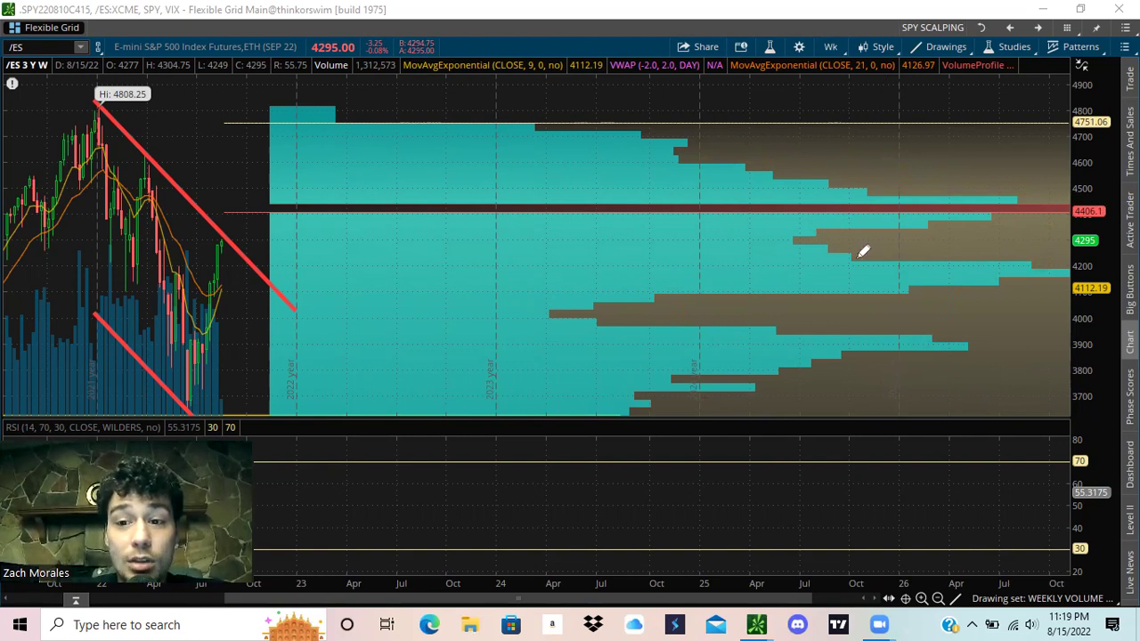
mouse_move(926, 278)
mouse_down()
mouse_move(980, 234)
mouse_move(983, 201)
mouse_move(964, 190)
mouse_move(1079, 176)
mouse_move(1069, 189)
mouse_move(1081, 189)
mouse_up()
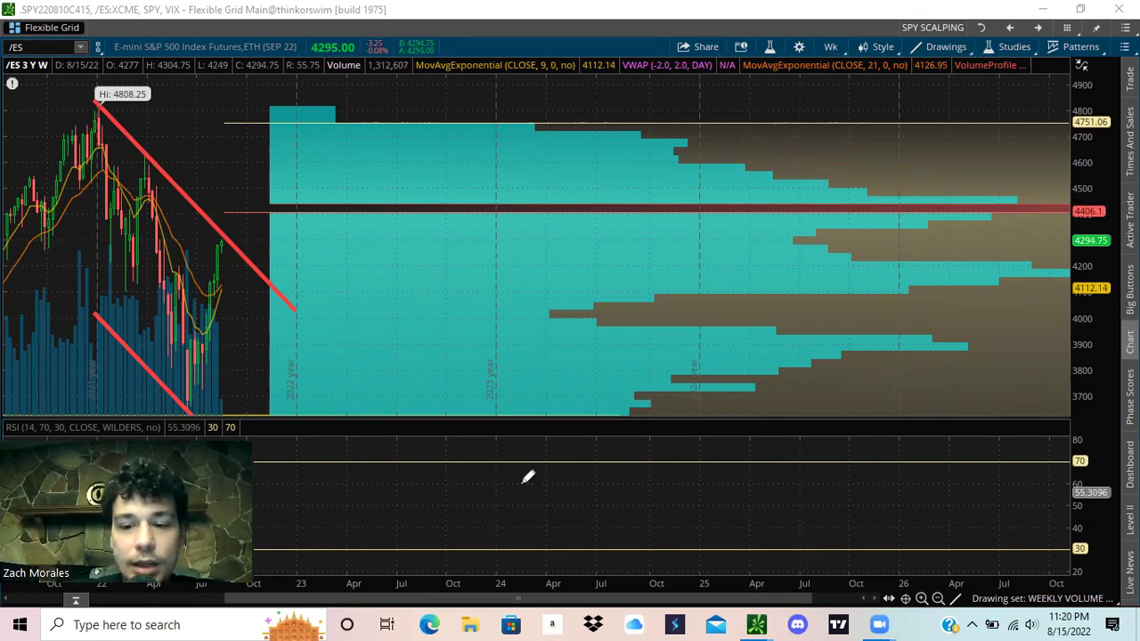
Zoom in on recent weekly candles and circle the 4808.25 November high, March high and latest candle.
click(921, 600)
drag(474, 184, 737, 166)
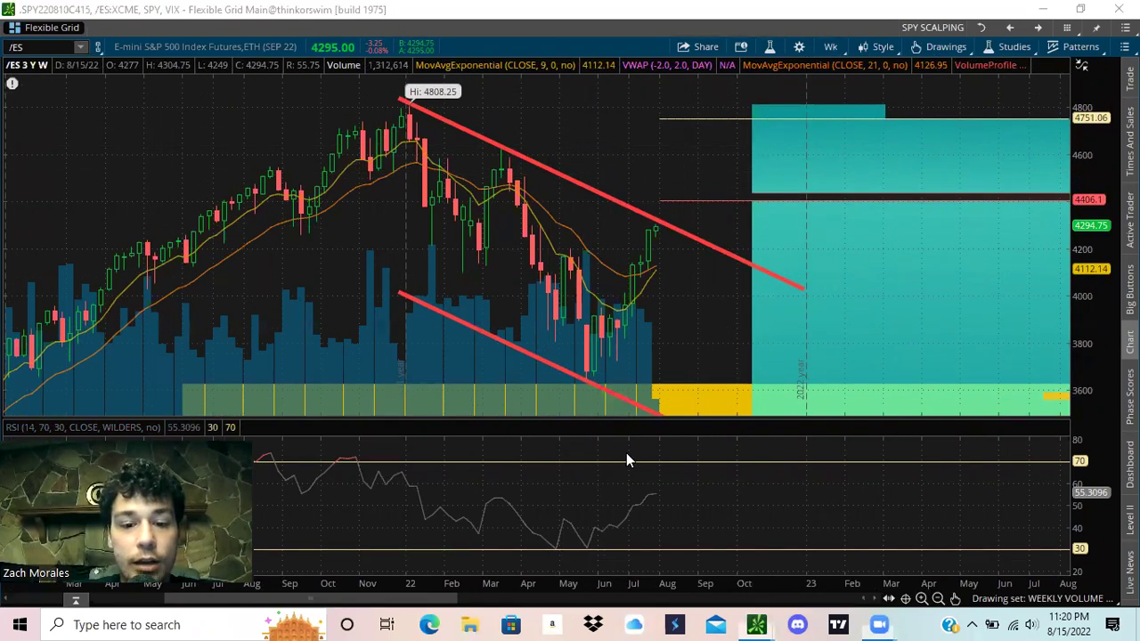
drag(396, 98, 413, 85)
drag(491, 132, 528, 154)
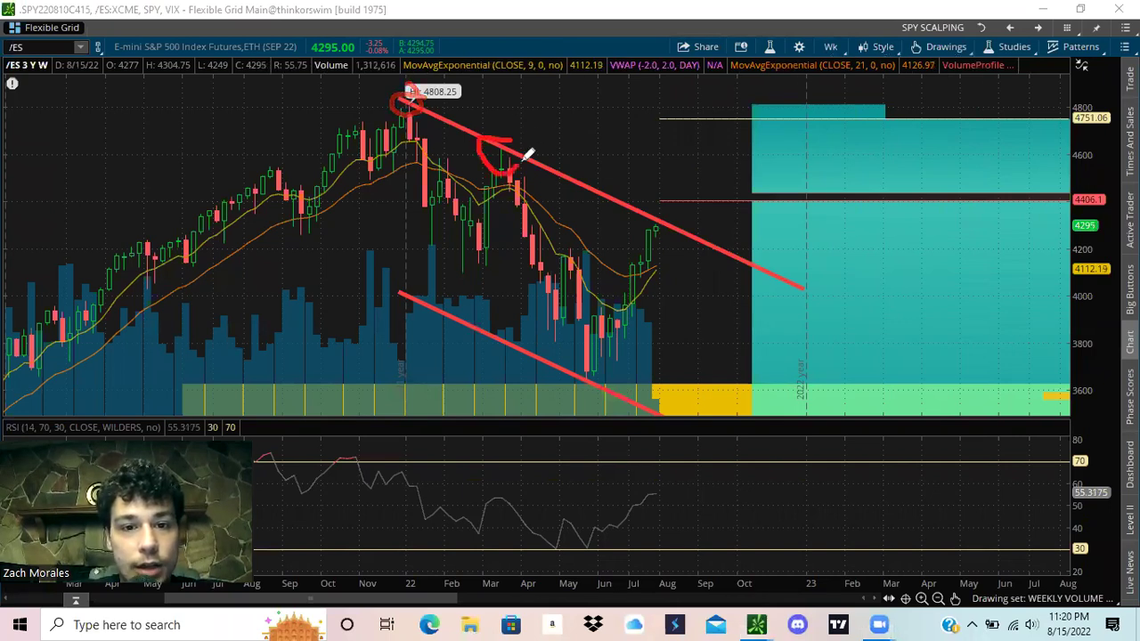
mouse_move(682, 210)
mouse_down()
mouse_move(650, 218)
mouse_move(664, 202)
mouse_up()
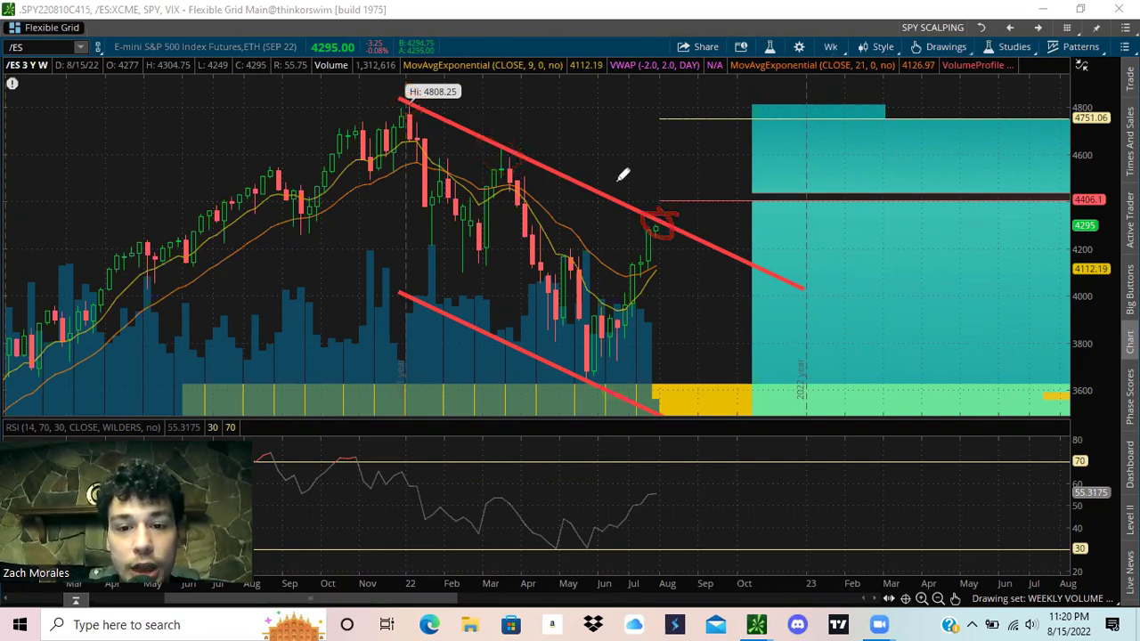
Draw breakout arrows up from the upper trendline toward 4406 and a line near the March high.
mouse_move(678, 231)
mouse_down()
mouse_move(704, 229)
mouse_move(719, 158)
mouse_move(730, 196)
mouse_up()
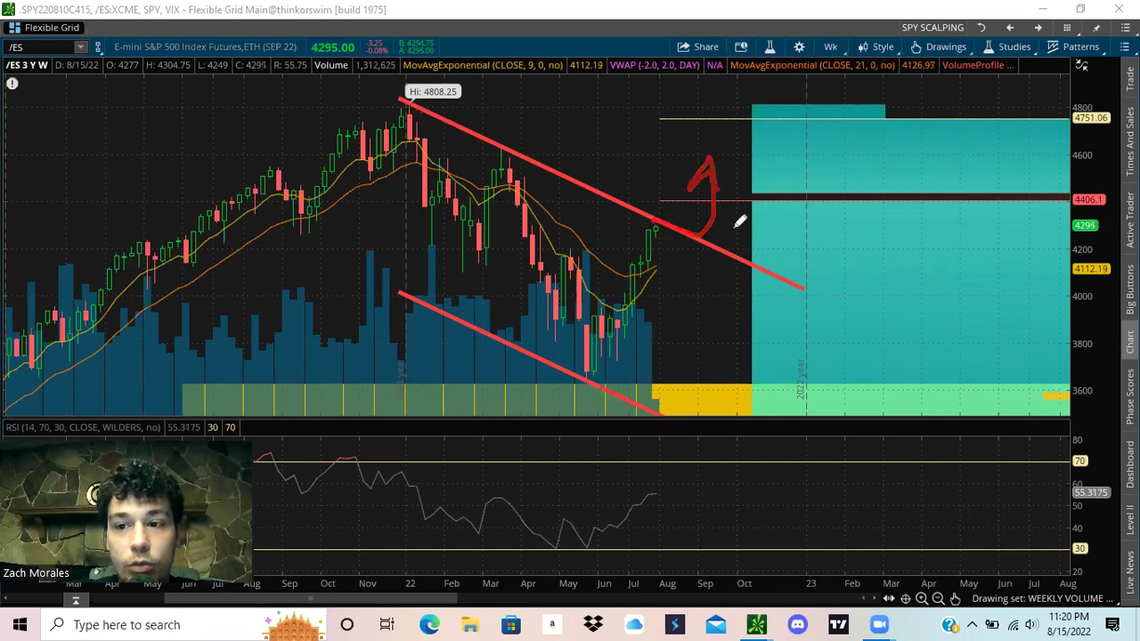
mouse_move(660, 232)
mouse_down()
mouse_move(809, 173)
mouse_move(1079, 184)
mouse_move(1053, 206)
mouse_up()
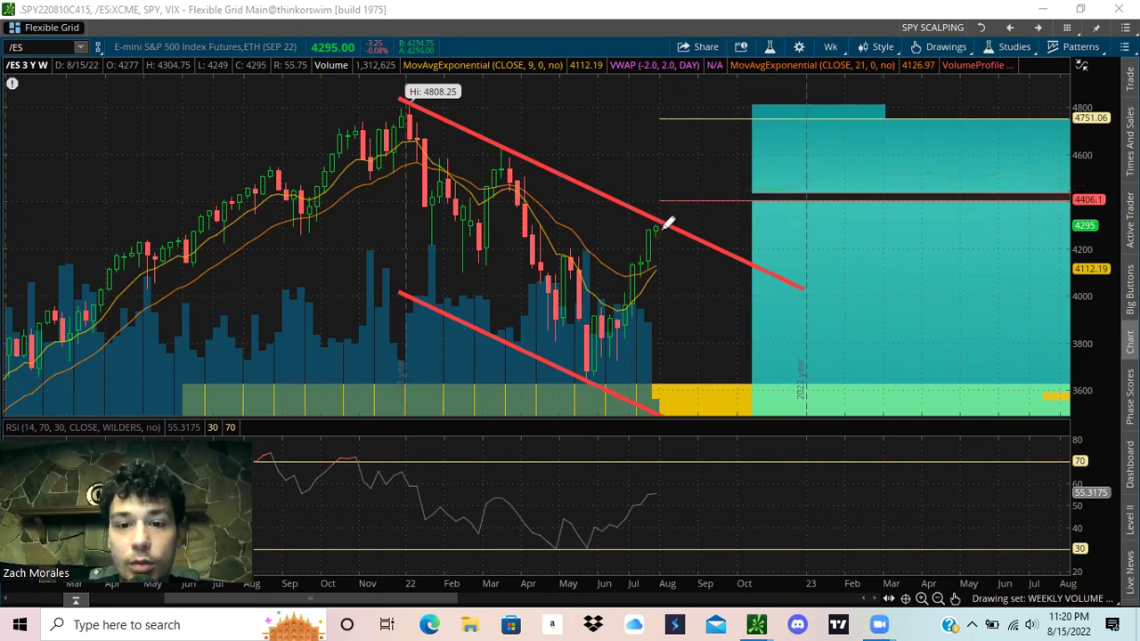
mouse_move(667, 224)
mouse_down()
mouse_move(700, 184)
mouse_move(673, 192)
mouse_move(700, 196)
mouse_up()
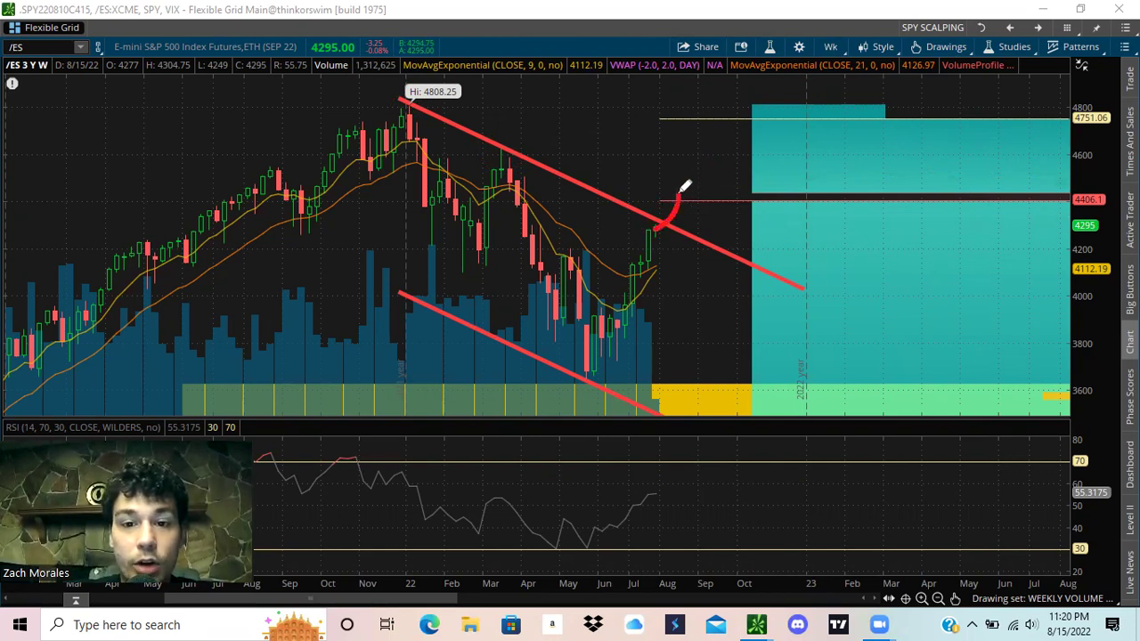
drag(677, 186, 692, 178)
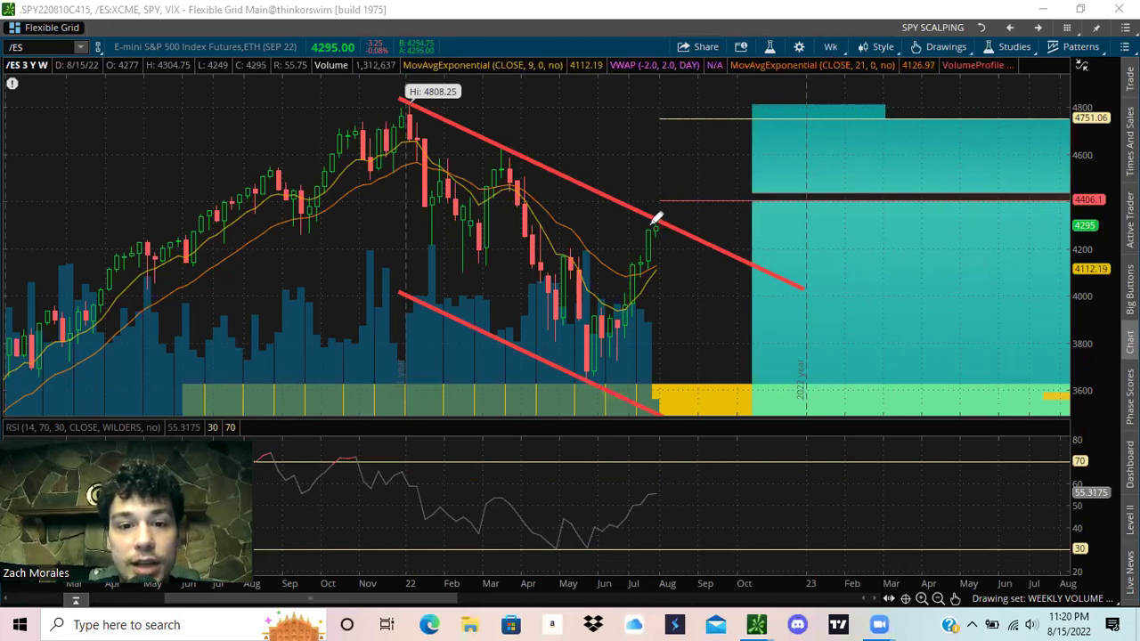
drag(502, 145, 757, 157)
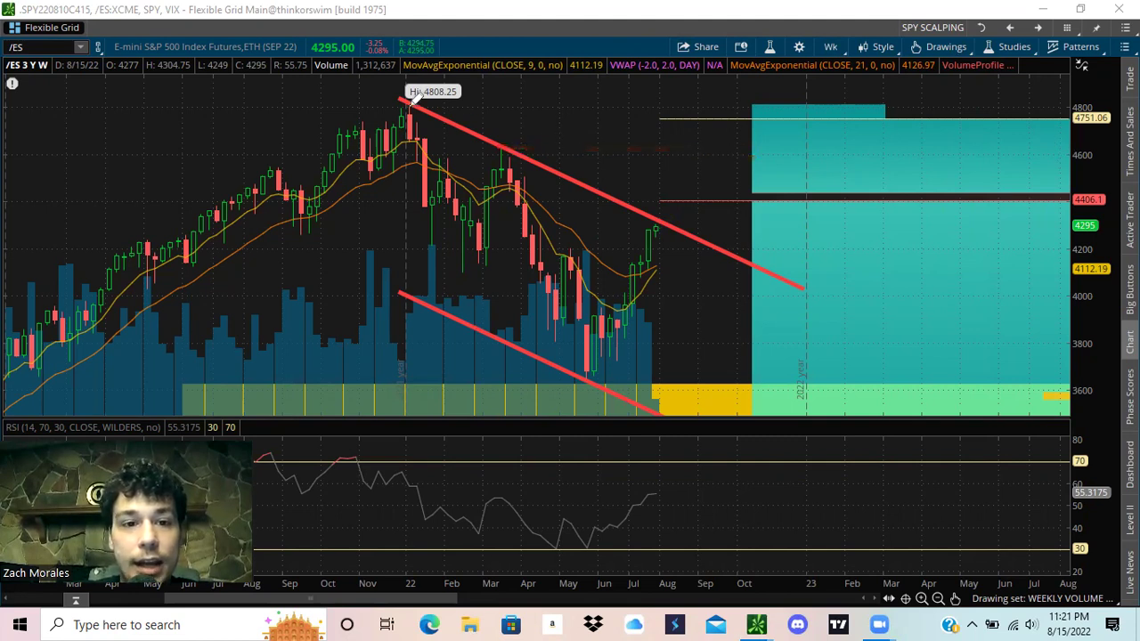
Trace a line from the 4808.25 high, circle the latest candle, and sketch arrows up to 4406 and down.
drag(411, 93, 862, 113)
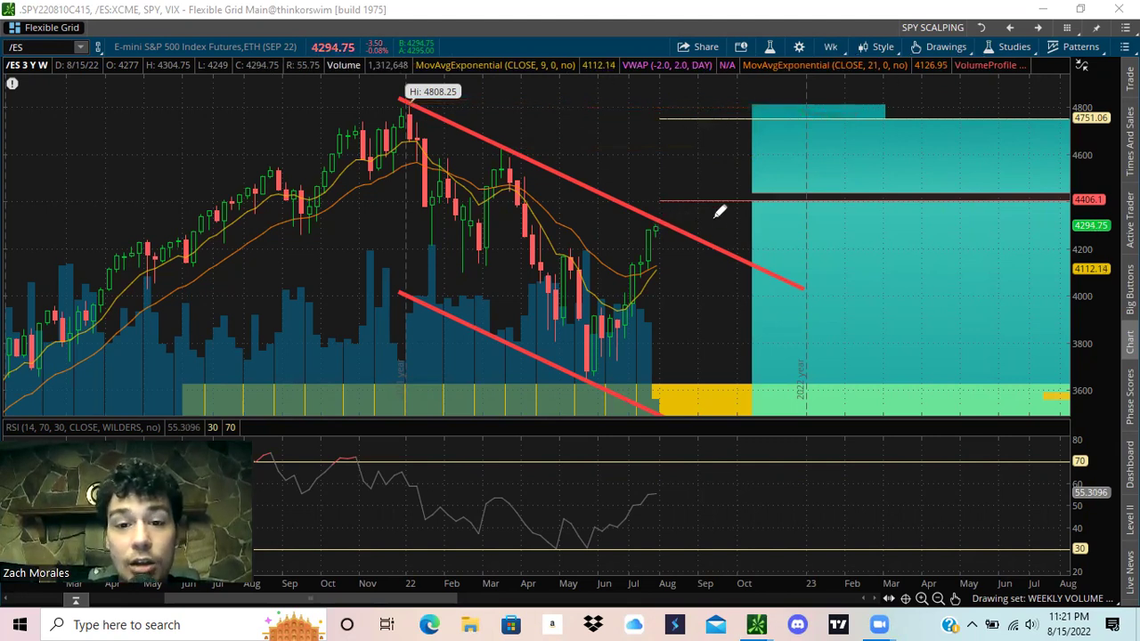
mouse_move(655, 233)
mouse_down()
mouse_move(676, 223)
mouse_move(666, 223)
mouse_up()
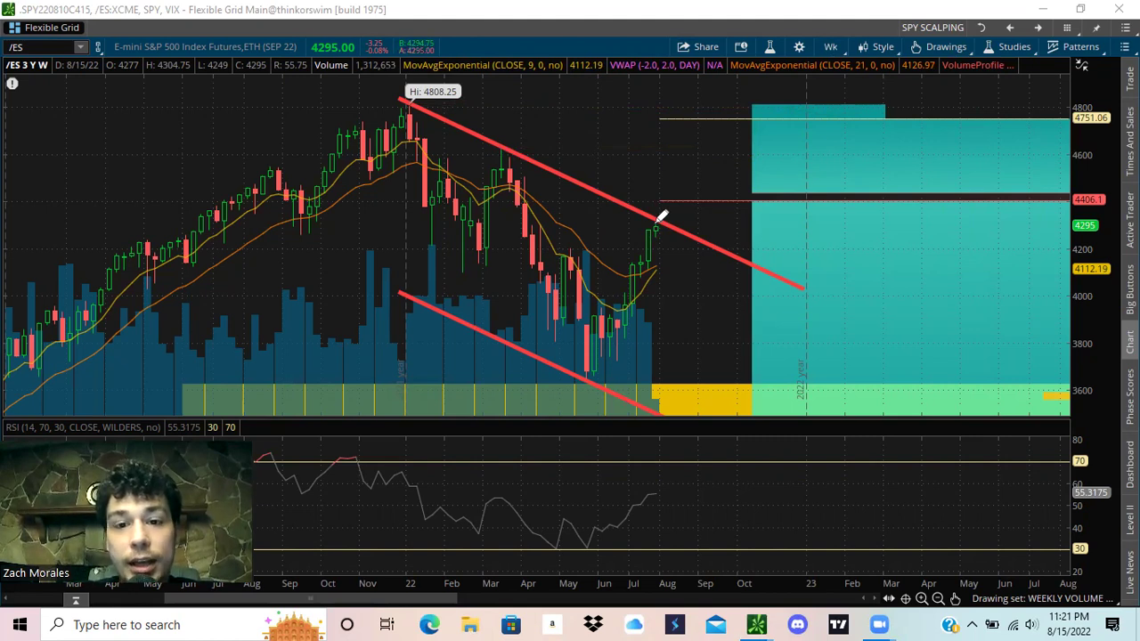
mouse_move(661, 218)
mouse_down()
mouse_move(740, 116)
mouse_move(764, 137)
mouse_up()
mouse_move(666, 218)
mouse_down()
mouse_move(692, 194)
mouse_move(722, 208)
mouse_move(701, 287)
mouse_move(738, 261)
mouse_up()
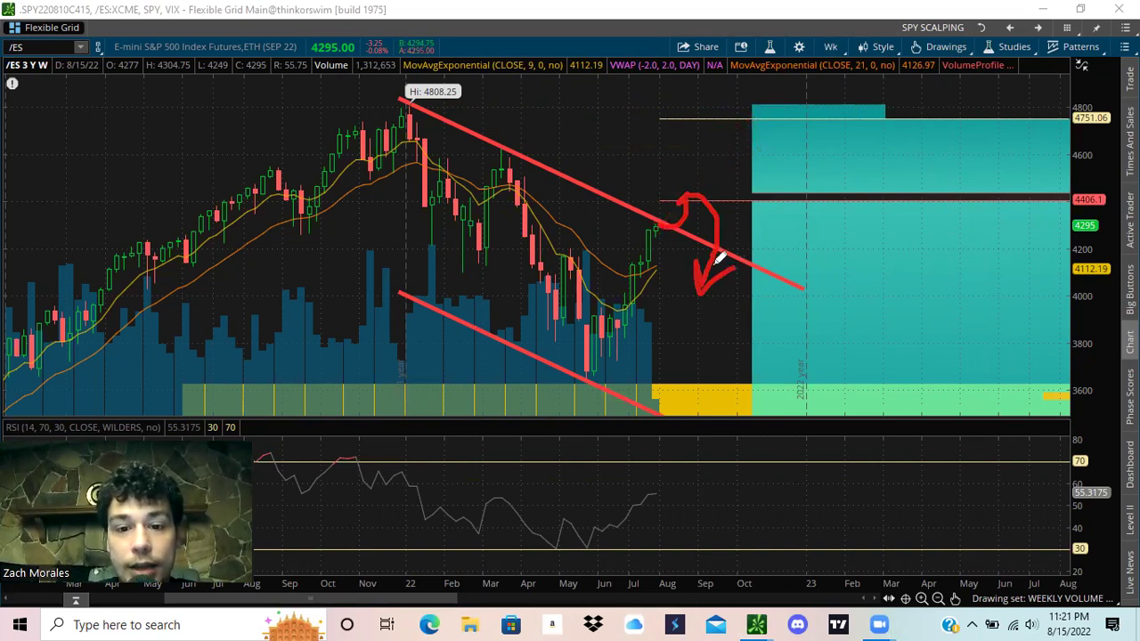
mouse_move(657, 230)
mouse_down()
mouse_move(700, 402)
mouse_move(684, 384)
mouse_move(733, 369)
mouse_move(744, 352)
mouse_up()
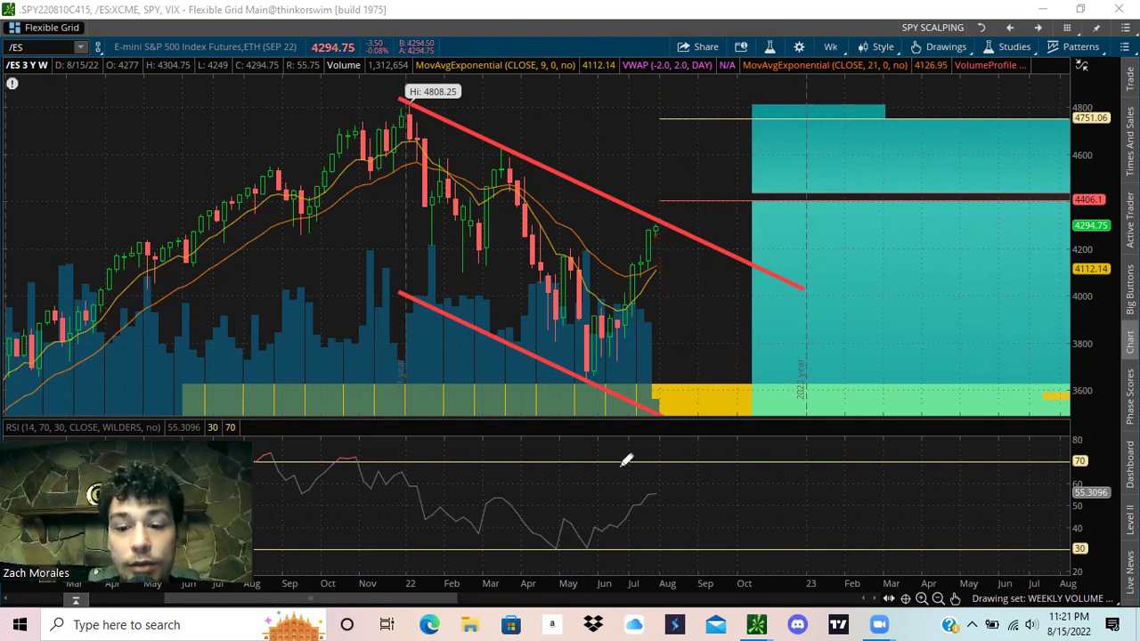
Load VIX and set it to a 1 Y : 1D daily chart.
click(17, 51)
text(VIX)
key(Return)
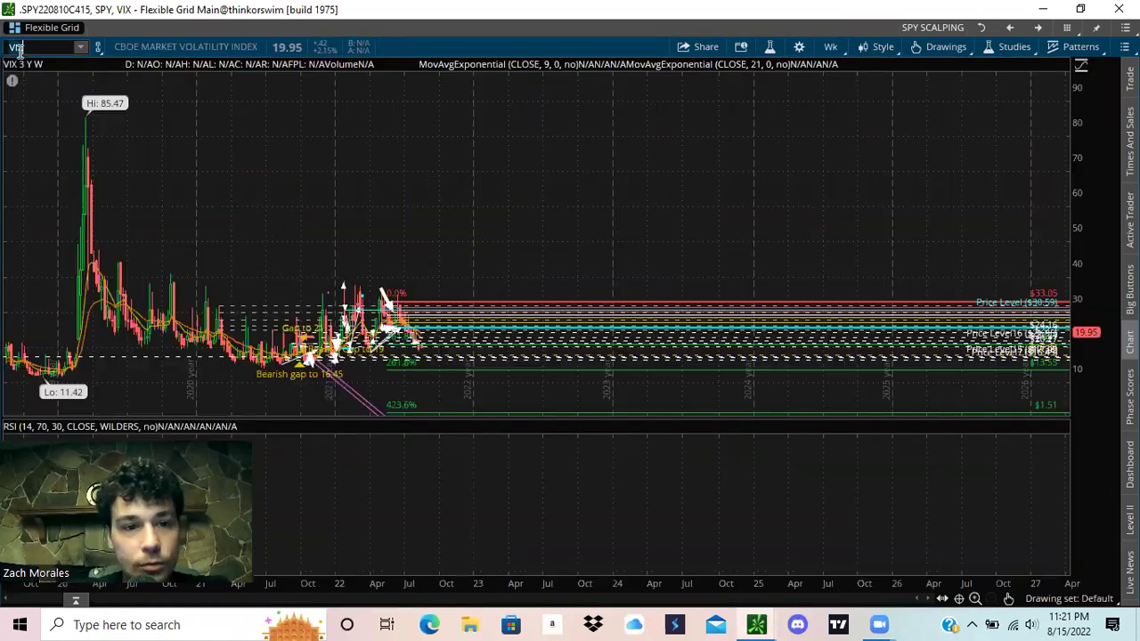
click(833, 47)
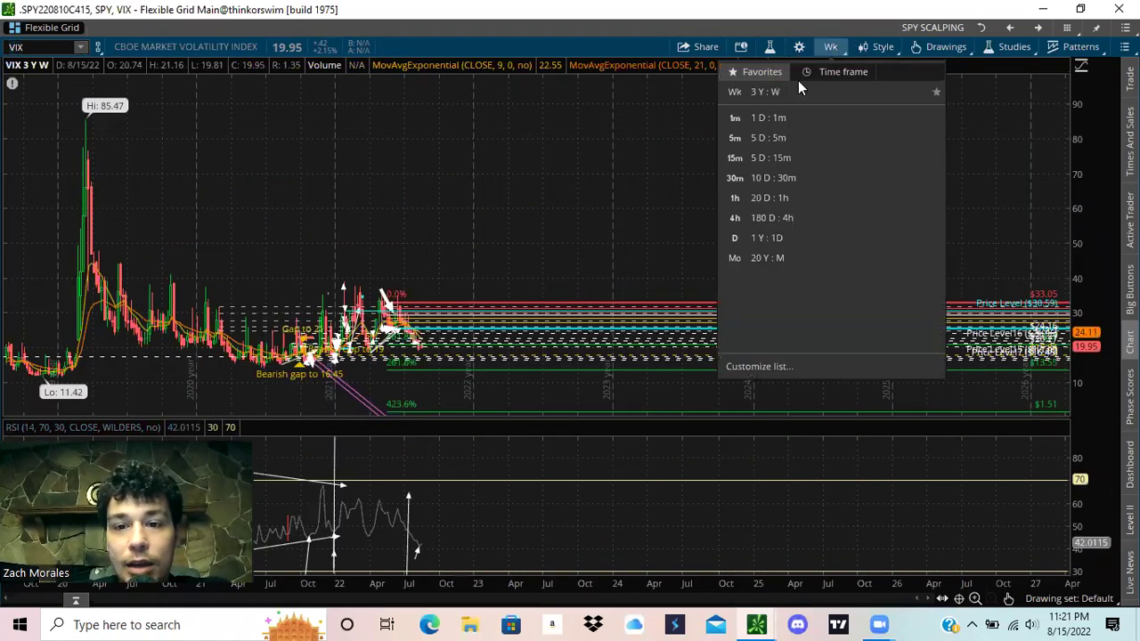
click(796, 238)
middle_click(498, 162)
click(499, 165)
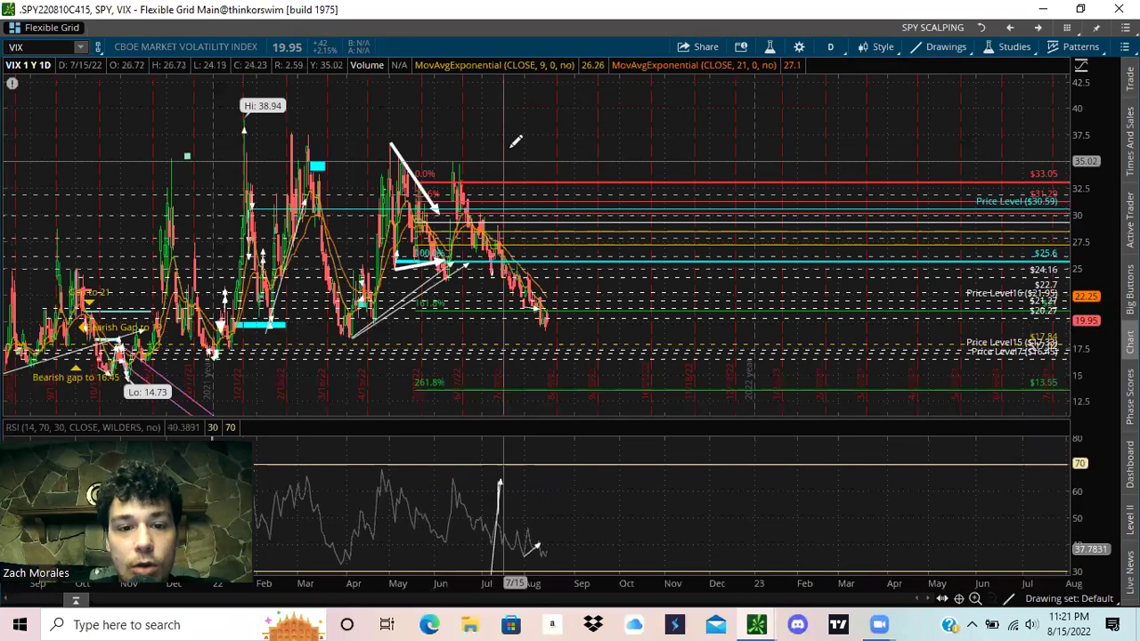
drag(631, 118, 174, 89)
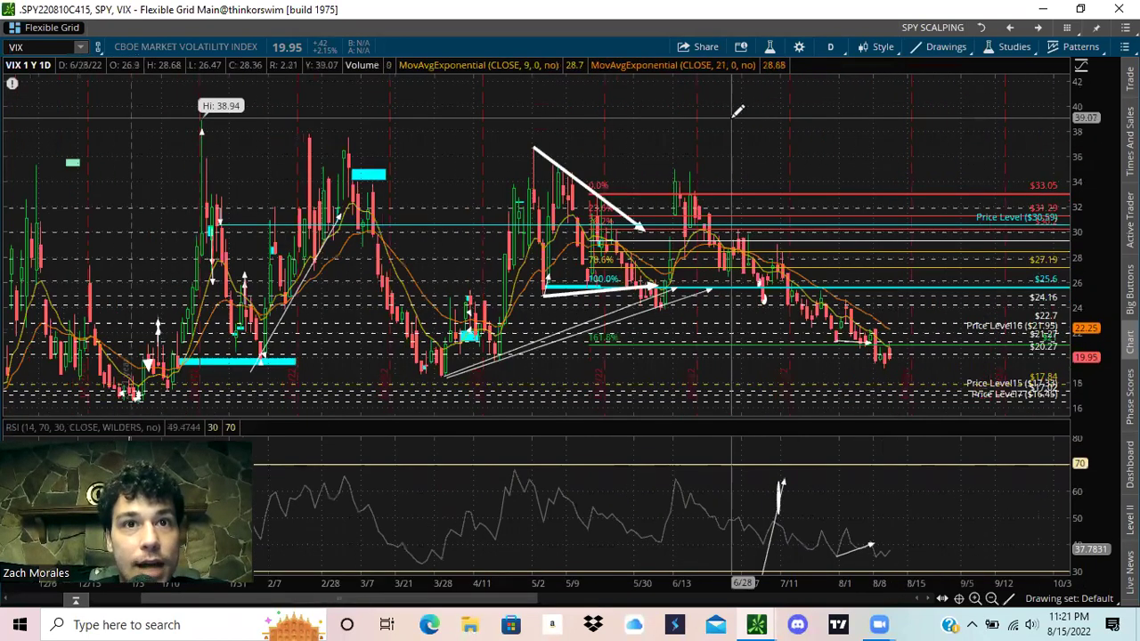
scroll(738, 110, up, 2)
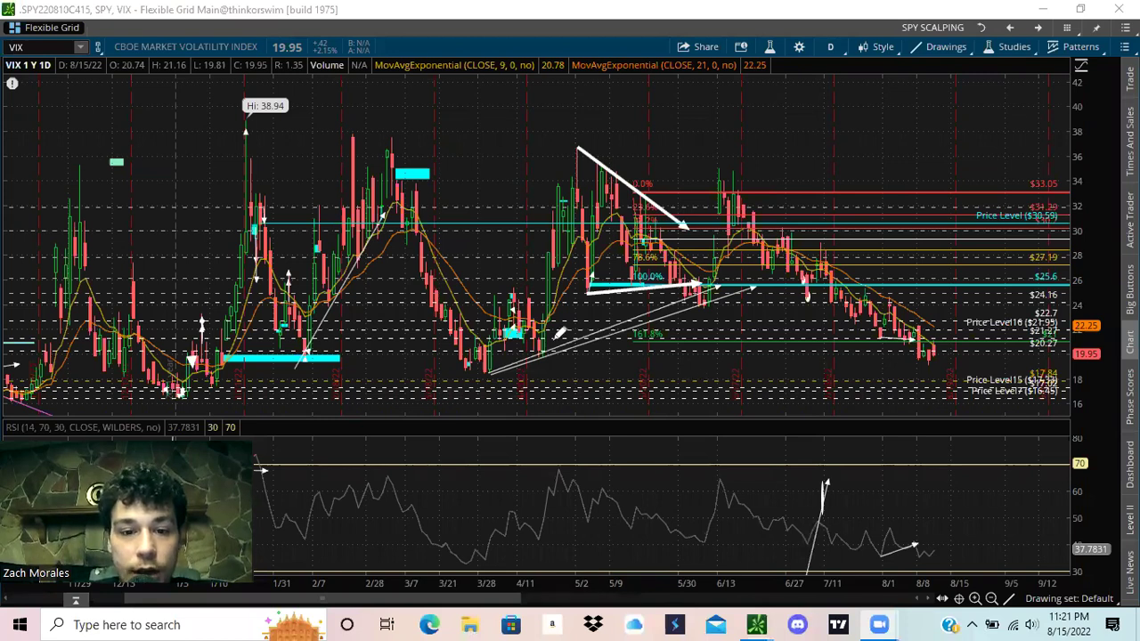
Sketch red curves along the recent VIX lows and check-mark the latest candles.
drag(550, 333, 772, 358)
mouse_move(555, 395)
mouse_down()
mouse_move(460, 351)
mouse_move(242, 369)
mouse_move(255, 353)
mouse_move(203, 387)
mouse_move(281, 391)
mouse_up()
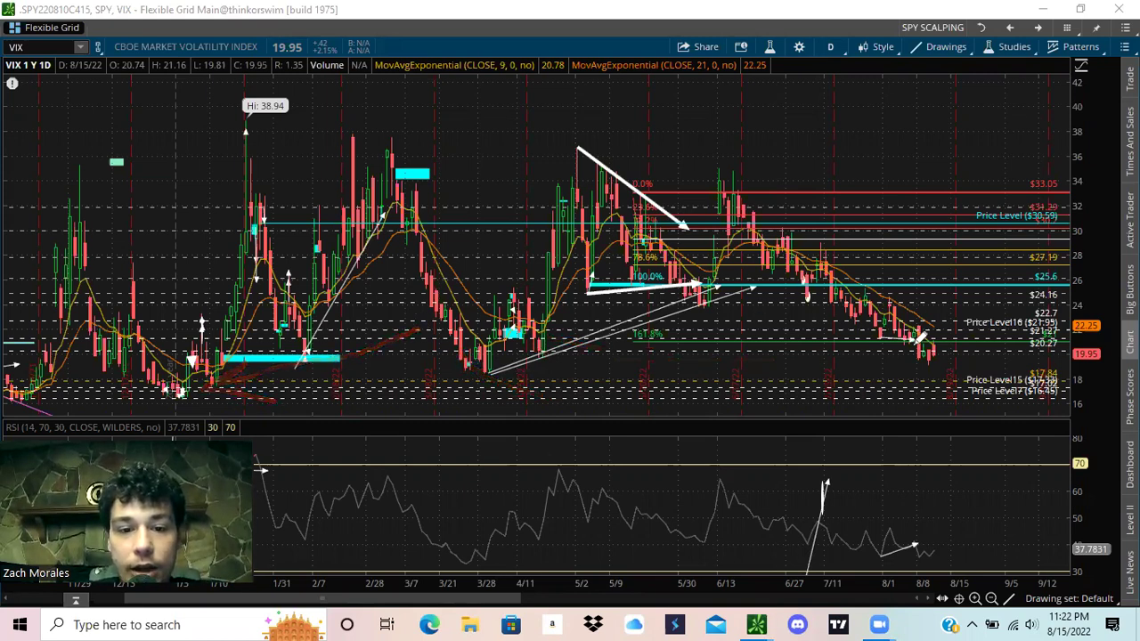
mouse_move(899, 335)
mouse_down()
mouse_move(928, 390)
mouse_move(951, 354)
mouse_up()
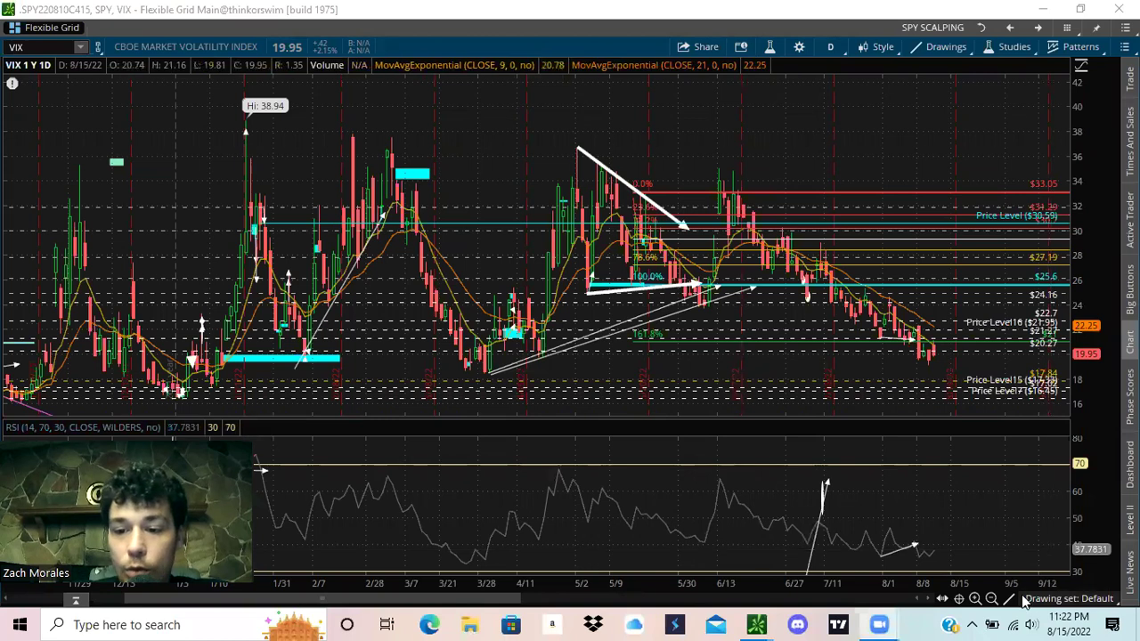
Apply the 1hr drawing set, then switch to the Quan Tight drawing set.
click(1051, 599)
click(1018, 449)
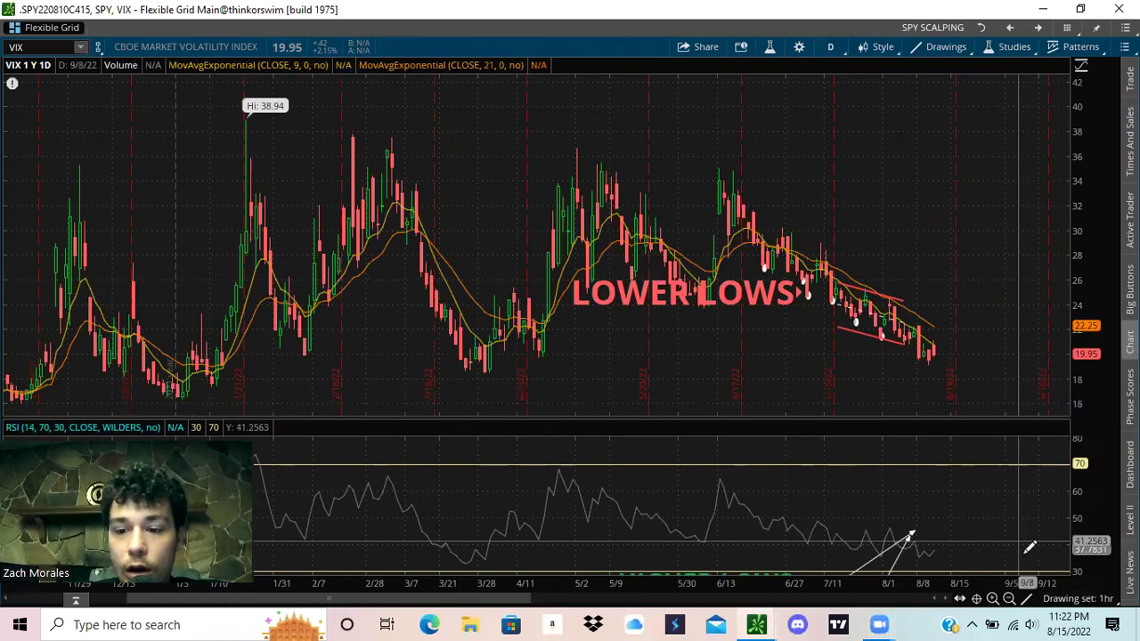
click(1073, 599)
click(1038, 482)
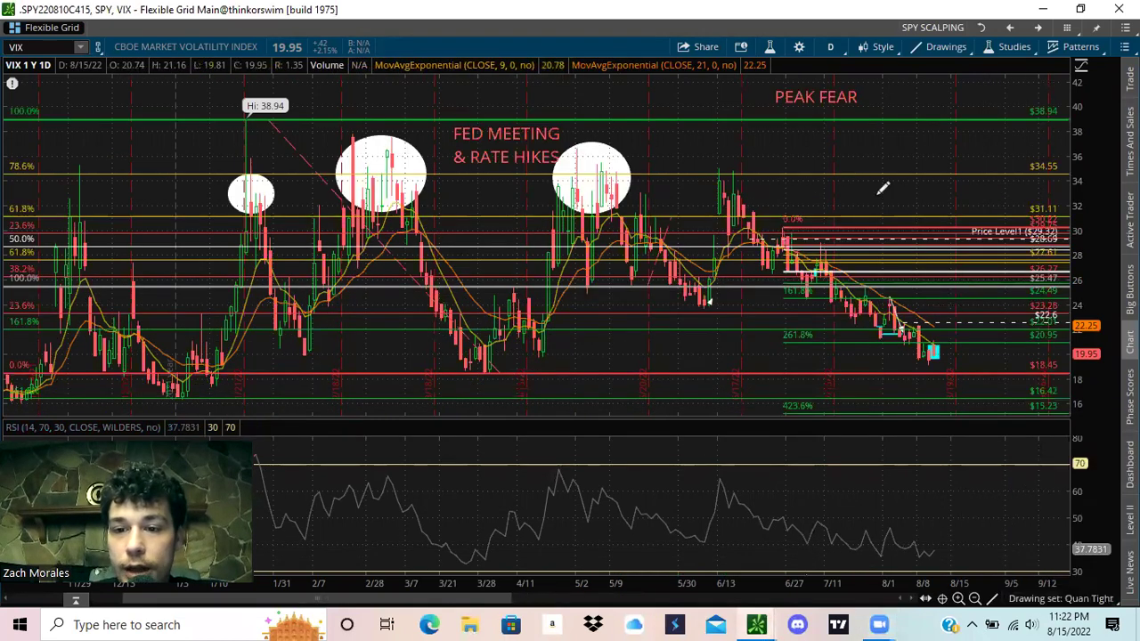
Switch VIX to a 20 D : 1h hourly chart and zoom in on recent candles.
click(830, 46)
click(781, 202)
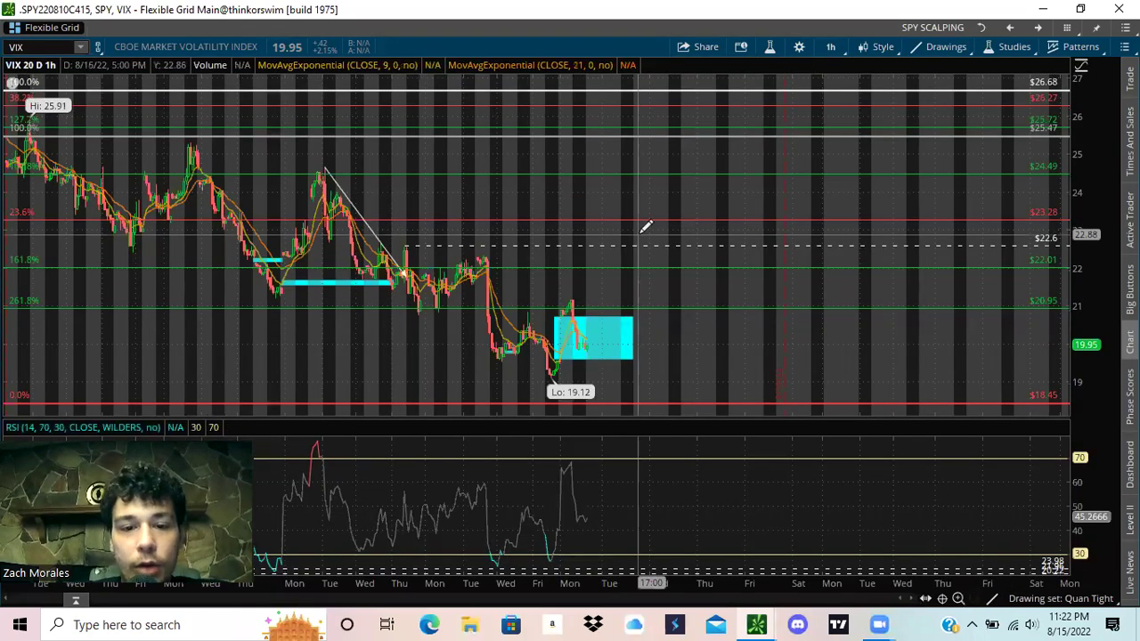
scroll(471, 208, up, 5)
scroll(552, 160, down, 3)
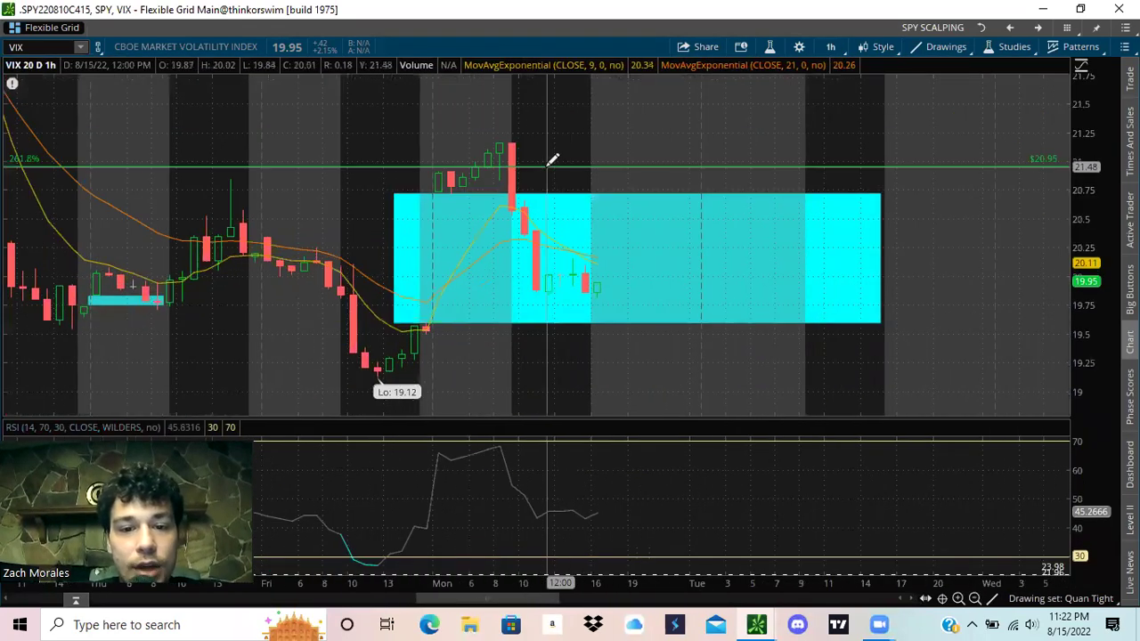
scroll(777, 136, up, 2)
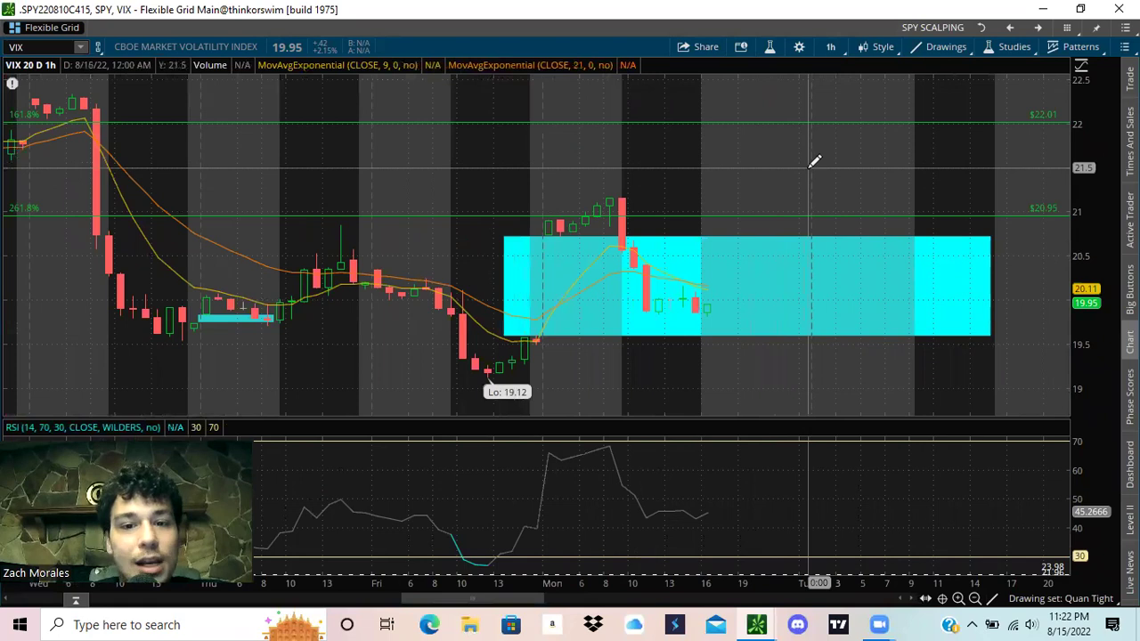
scroll(814, 159, up, 2)
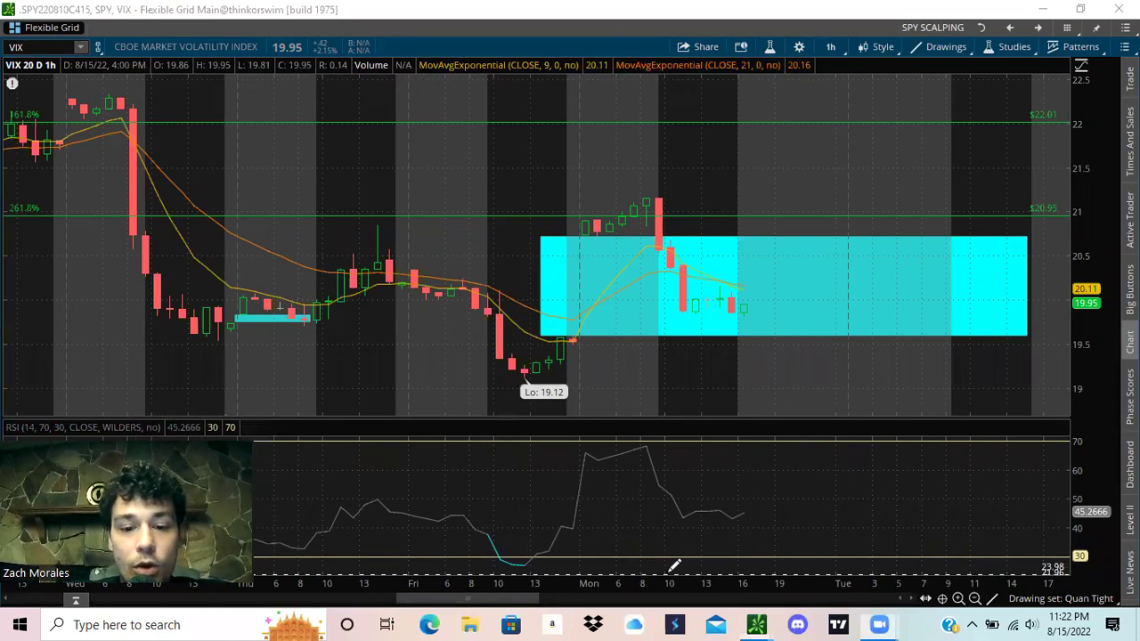
Freehand a sideways arrow along the cyan box, write 20 and 5, and curve across the box.
mouse_move(880, 242)
mouse_down()
mouse_move(1071, 246)
mouse_move(1057, 258)
mouse_up()
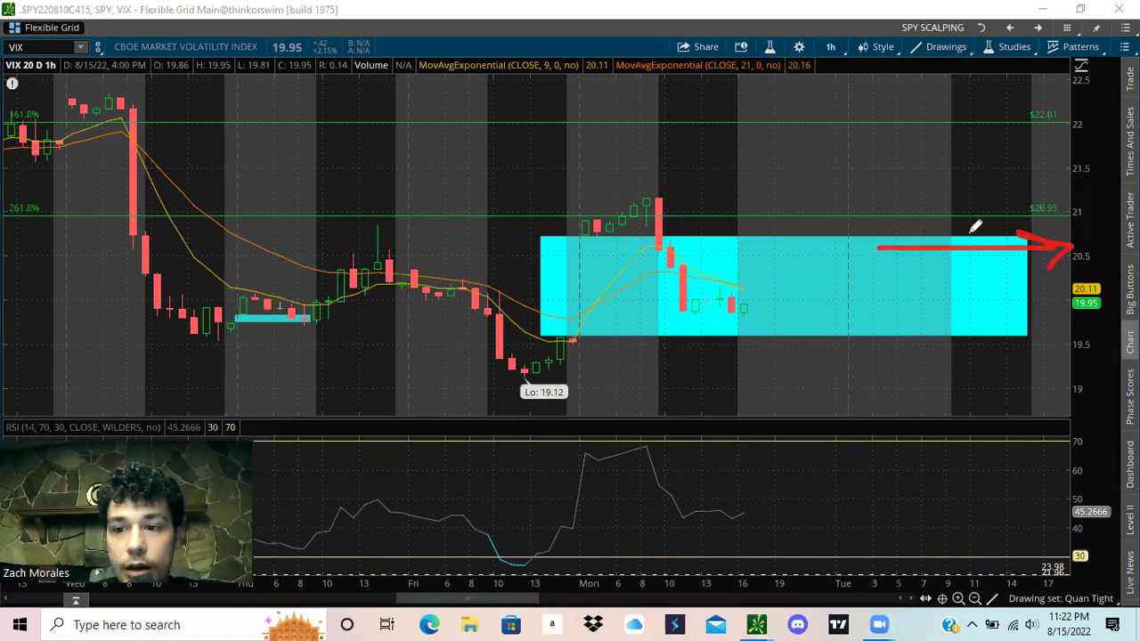
mouse_move(574, 163)
mouse_down()
mouse_move(634, 192)
mouse_move(643, 143)
mouse_up()
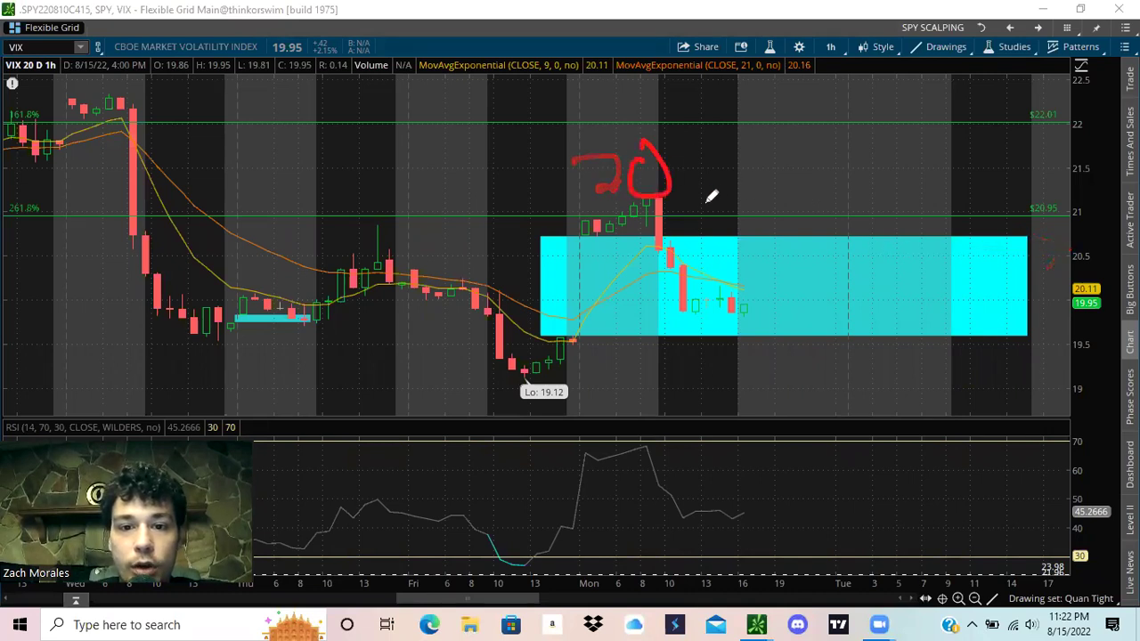
mouse_move(771, 159)
mouse_down()
mouse_move(723, 182)
mouse_move(753, 194)
mouse_up()
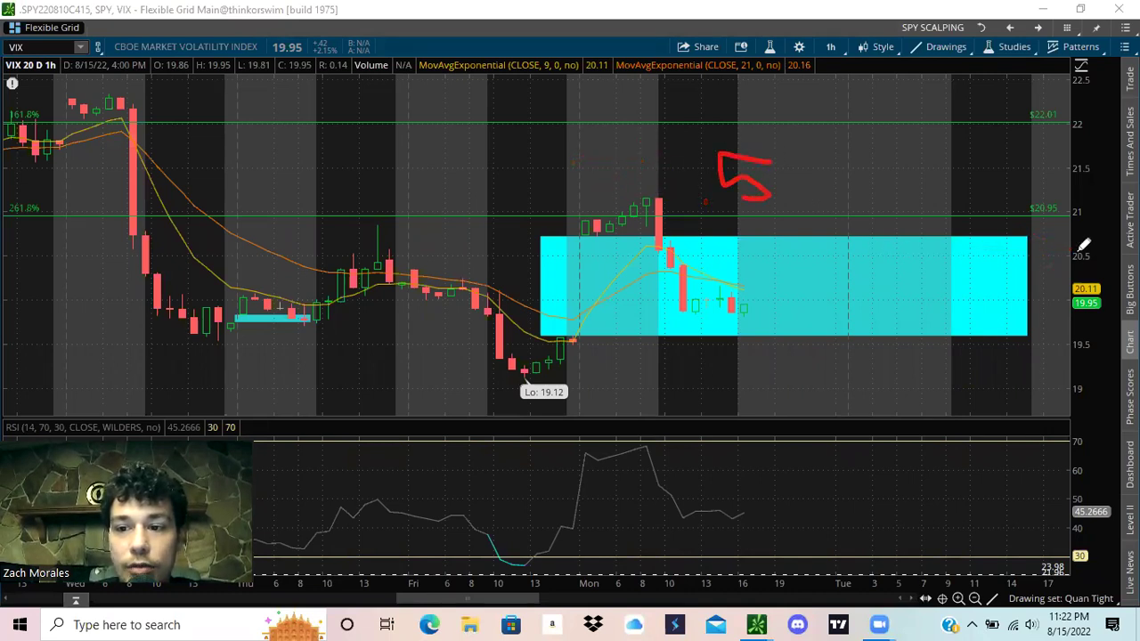
mouse_move(886, 256)
mouse_down()
mouse_move(1111, 264)
mouse_move(1065, 285)
mouse_up()
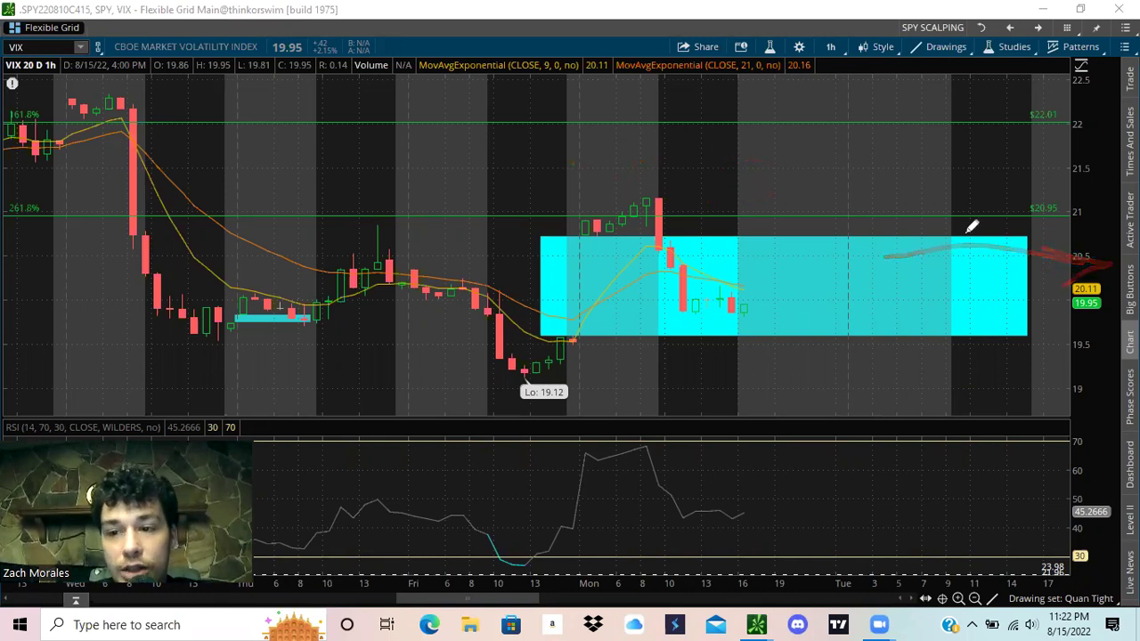